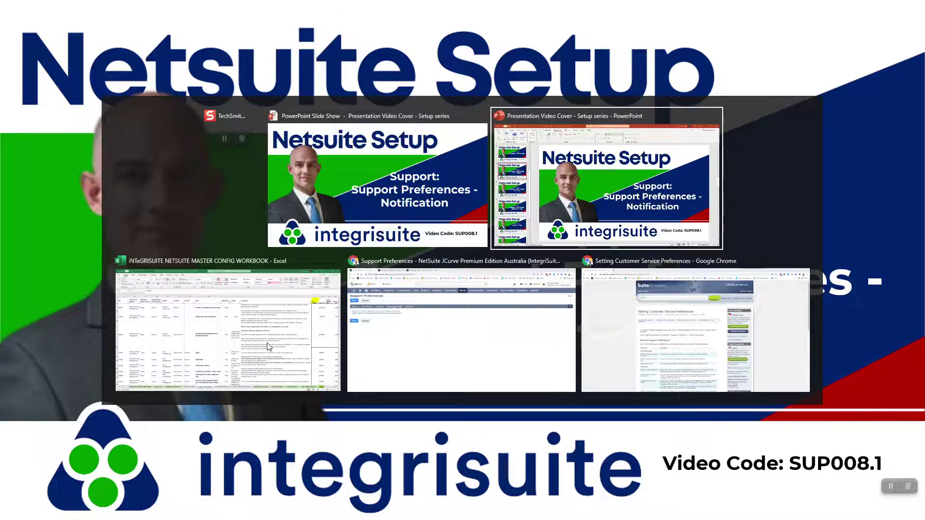
Bring up the Excel master config workbook on its Support ONE PAGE sheet
scroll(658, 396, "up", 8)
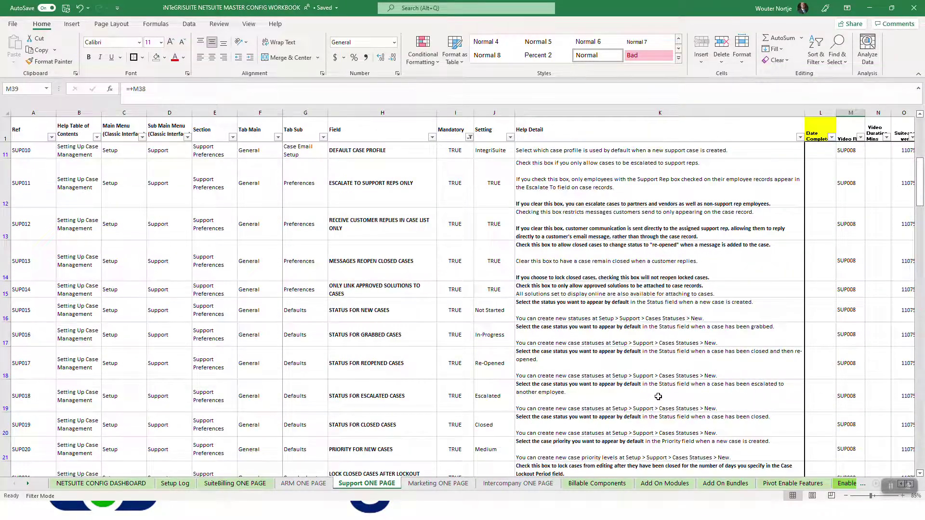
Fill the SUP008 cells in column M with Light Green
scroll(658, 396, "up", 1)
left_click_drag(851, 222, 844, 423)
scroll(844, 423, "down", 2)
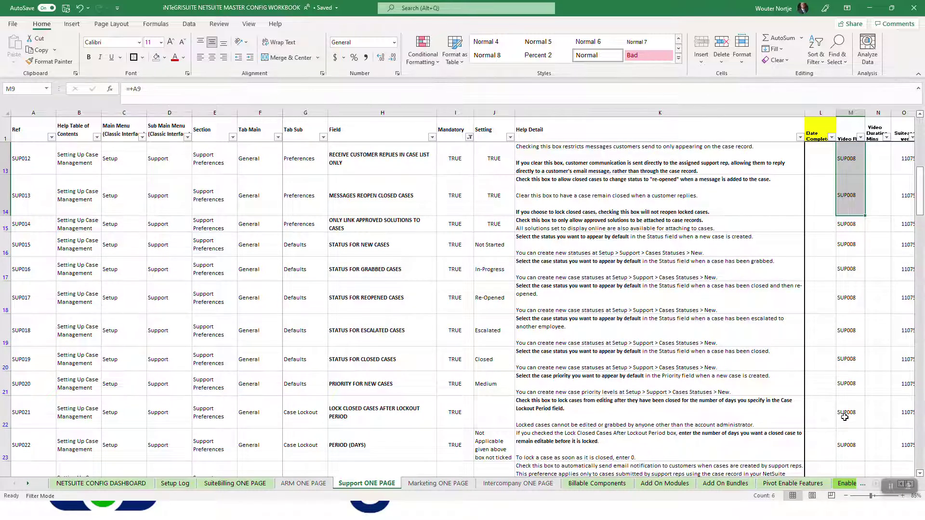
left_click_drag(845, 417, 844, 315)
scroll(845, 418, "down", 1)
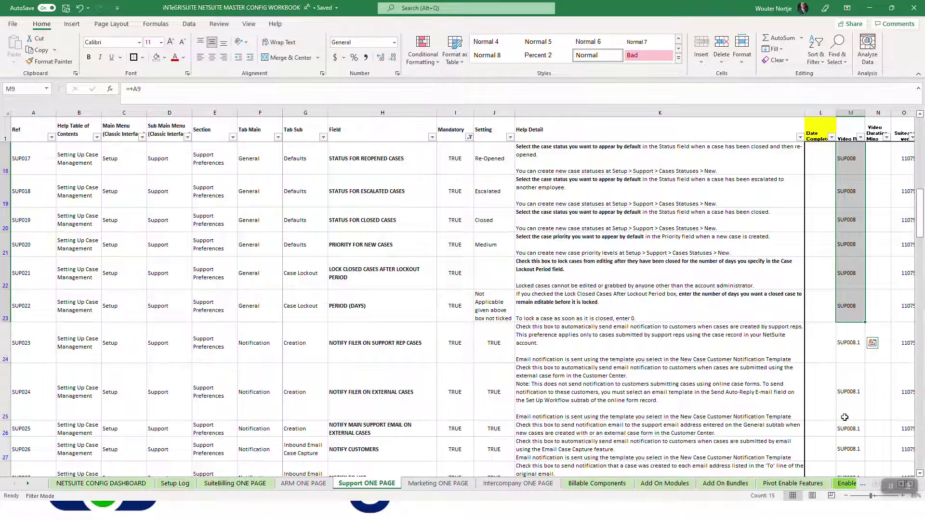
left_click(165, 58)
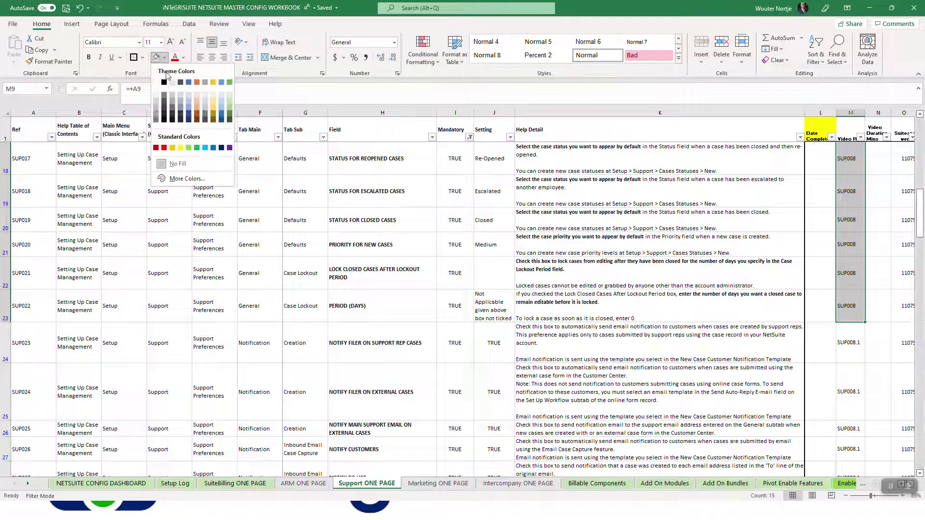
left_click(187, 148)
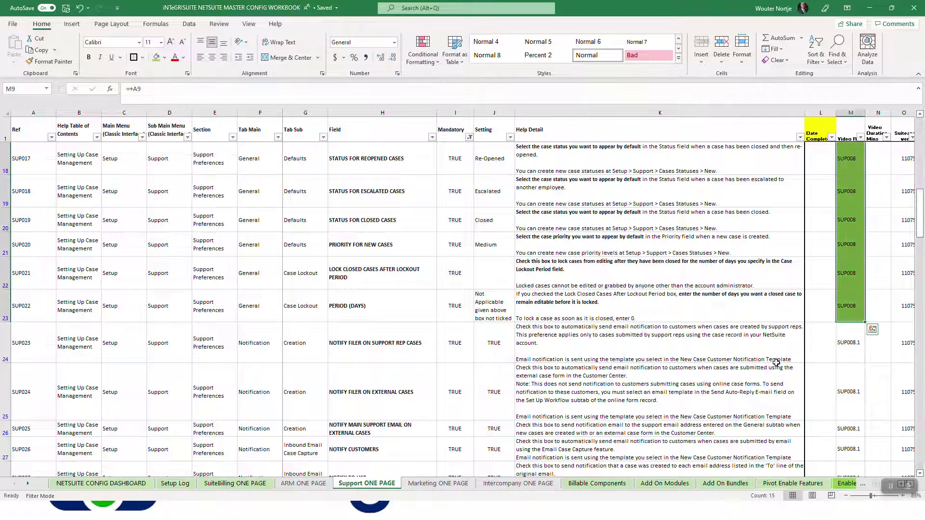
Select the SUP023 row's column L cell, then switch to NetSuite
left_click(837, 345)
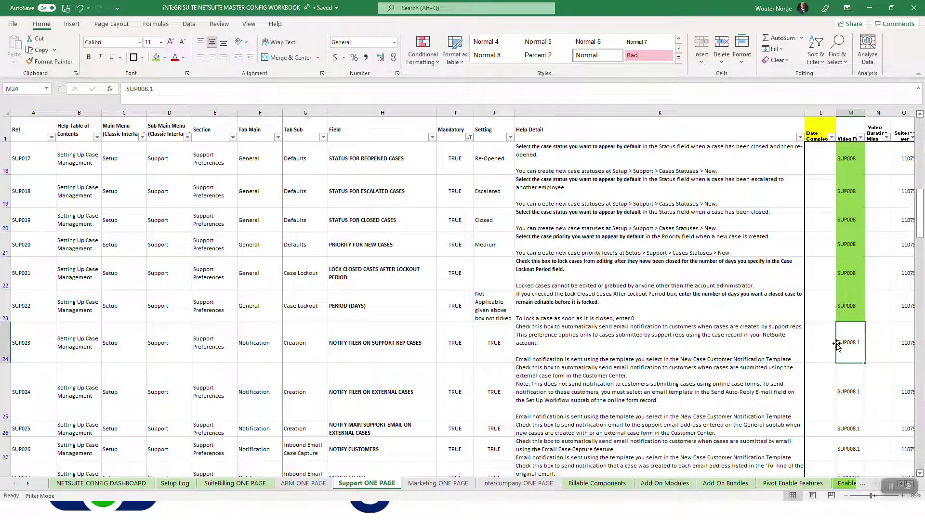
key("Left")
key("Left")
key("Left")
key("Left")
key("Left")
key("Left")
key("Left")
key("Left")
key("Right")
key("Right")
key("Right")
key("Left")
key("Left")
key("Right")
key("Right")
key("Right")
key("Right")
key("Right")
key("Right")
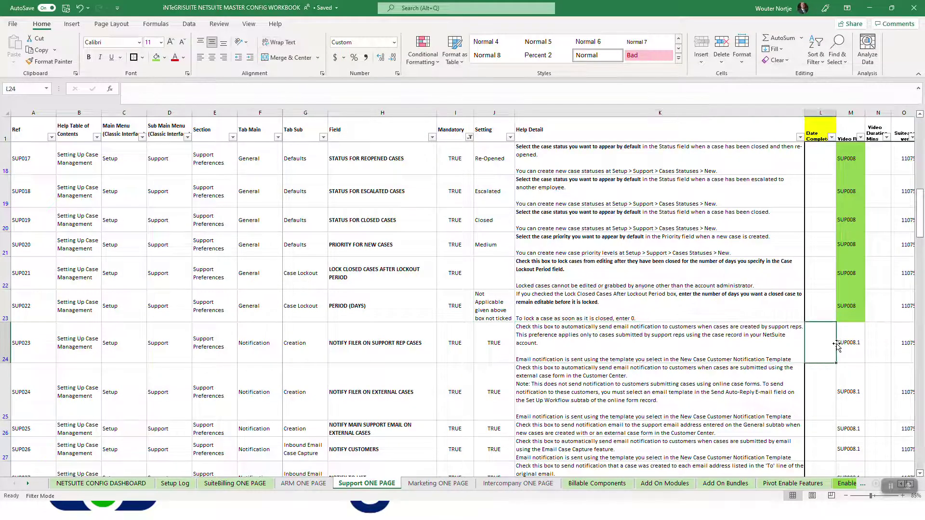
key("alt+Tab")
key("alt+Tab")
key("alt+Tab")
key("alt+Tab")
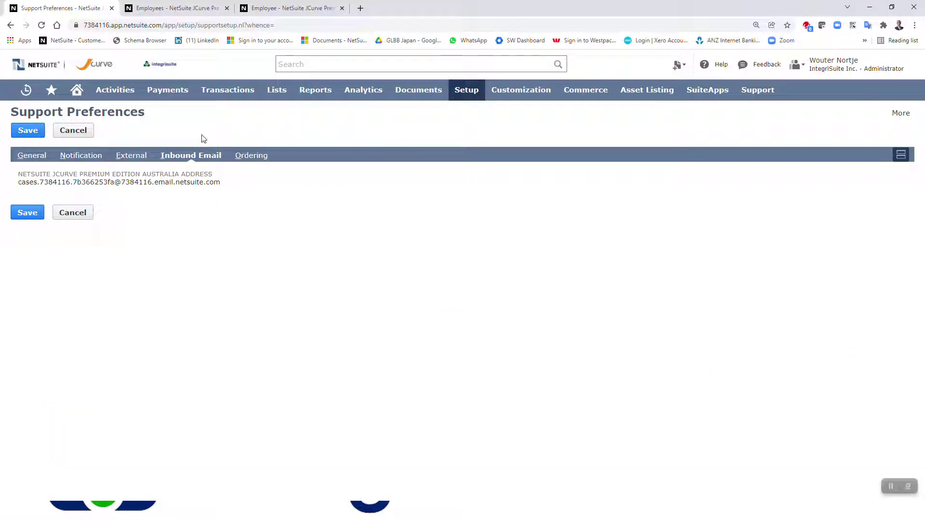
Show the Notification subtab checkboxes, then return to the Excel workbook
left_click(80, 156)
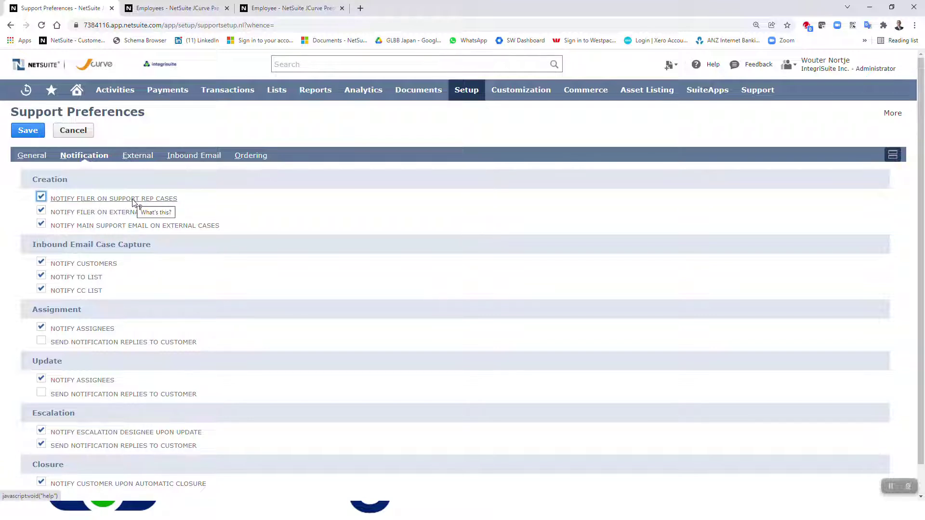
key("alt+Tab")
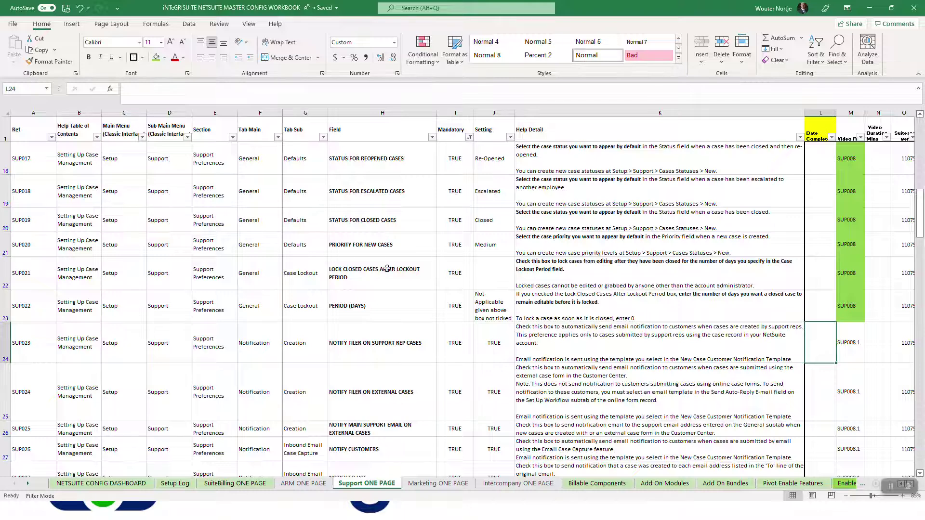
Read the SUP023 Notify Filer on Support Rep Cases help text, then return to NetSuite
left_click(388, 345)
key("Right")
key("Right")
key("Right")
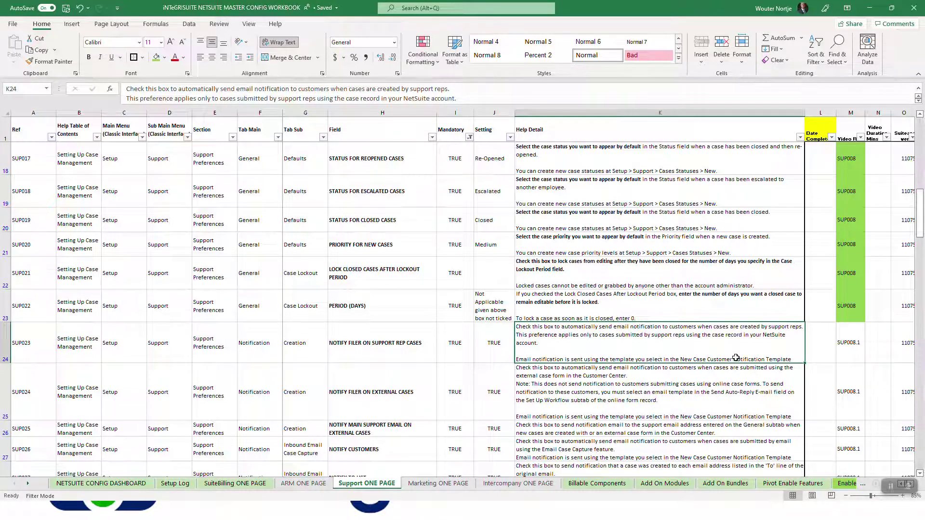
key("alt+Tab")
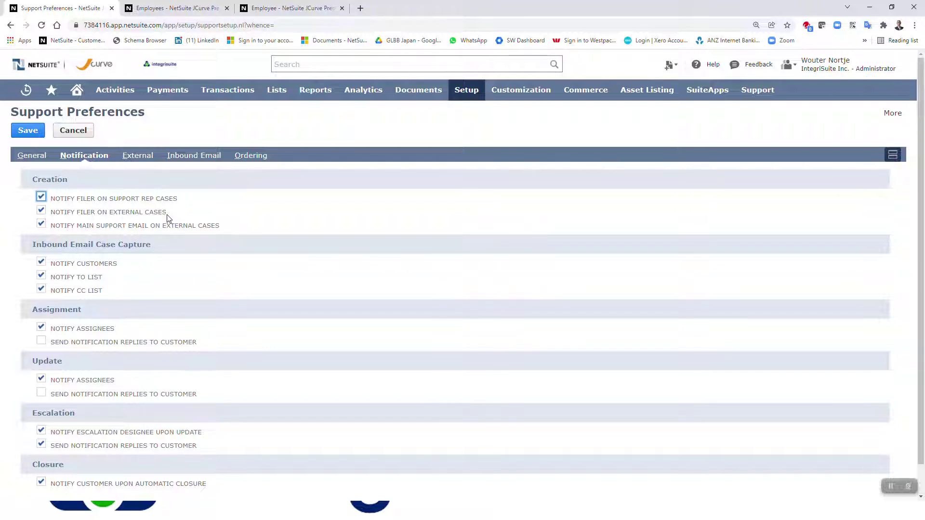
Read the SUP024 Notify Filer on External Cases help text in K25, then return to NetSuite
key("alt+Tab")
scroll(399, 423, "down", 3)
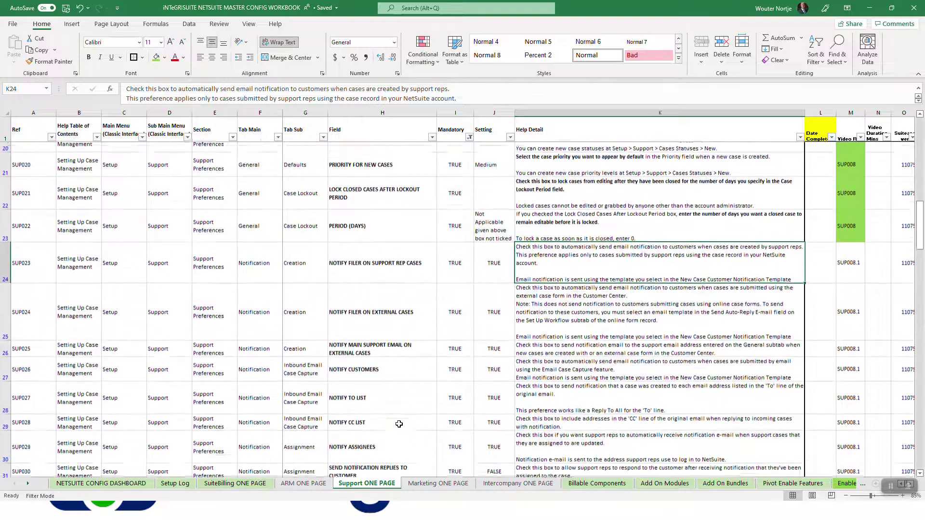
scroll(399, 424, "down", 1)
left_click(404, 312)
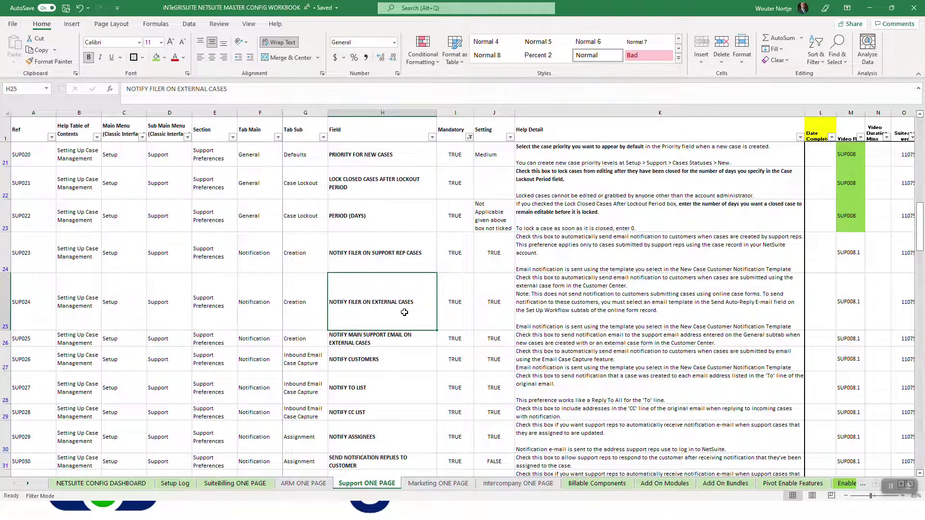
key("Right")
key("Right")
key("Right")
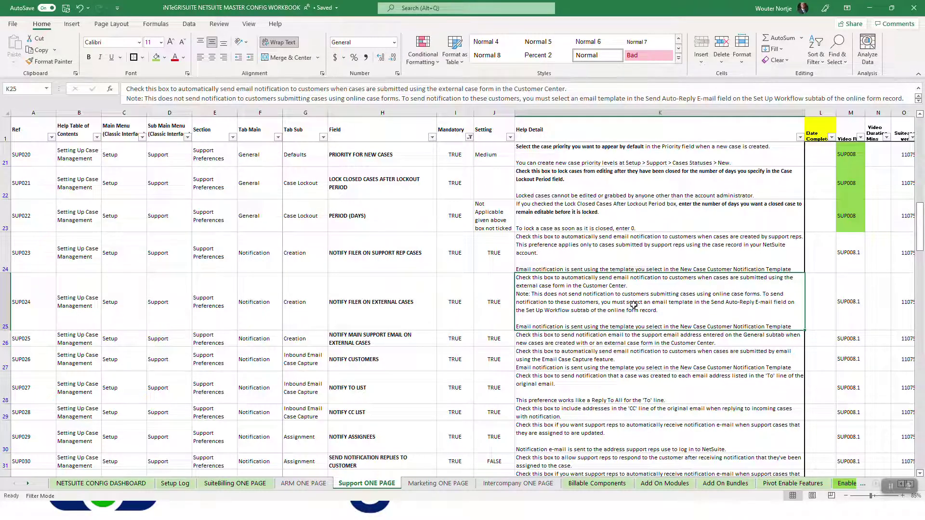
key("alt+Tab")
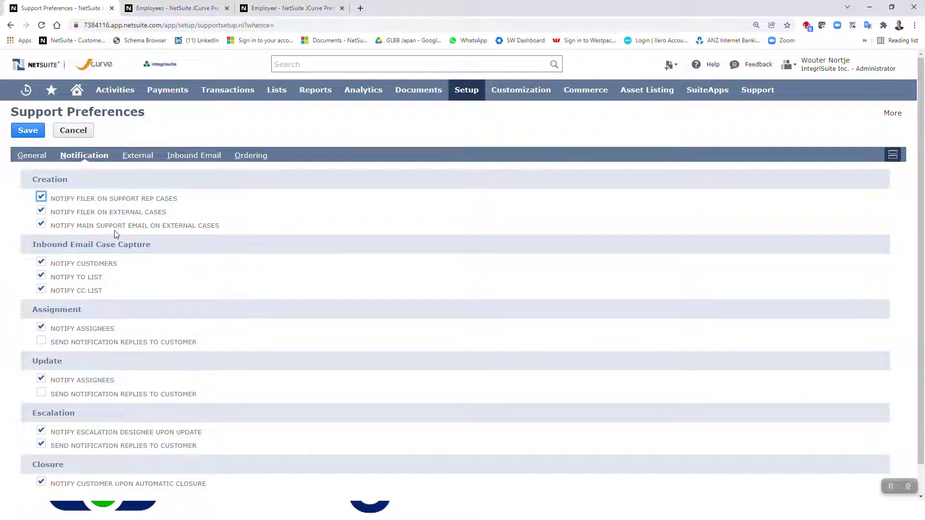
Read the SUP025 Notify Main Support Email on External Cases help text in K26, then return to NetSuite
key("alt+Tab")
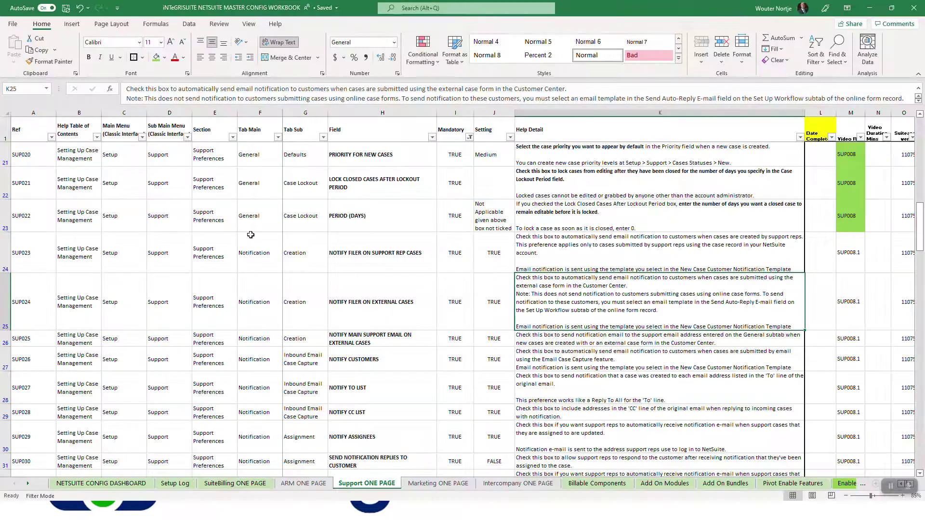
key("Down")
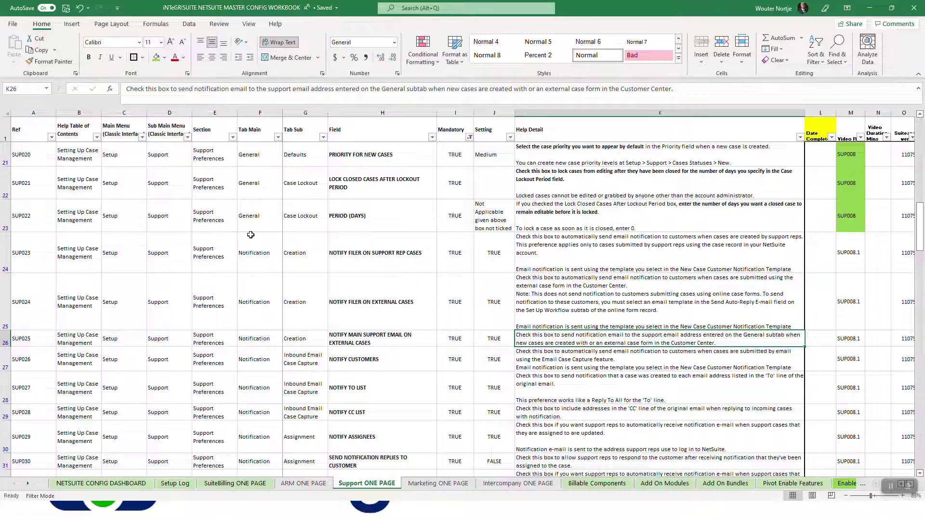
key("alt+Tab")
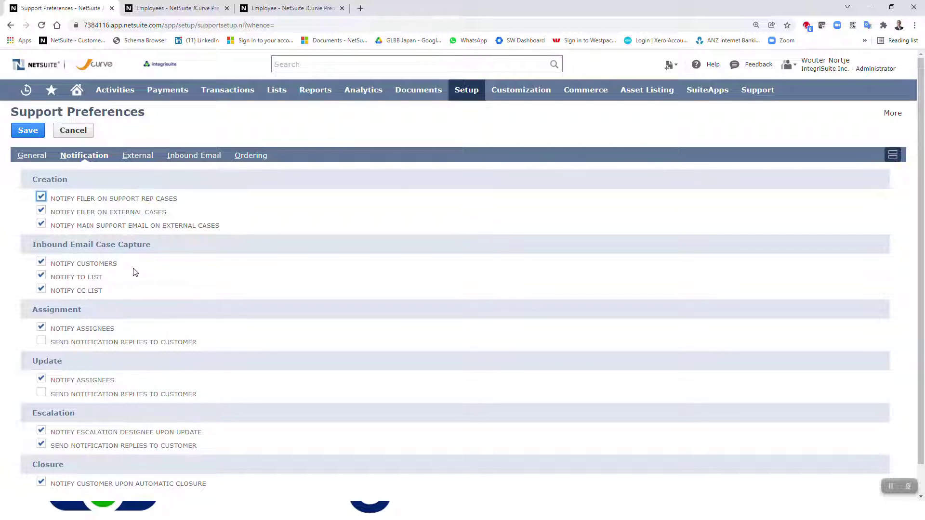
In the workbook, go to row SUP026 and read its Notify Customers help text in K27
key("alt+Tab")
key("Down")
key("Left")
key("Left")
key("Left")
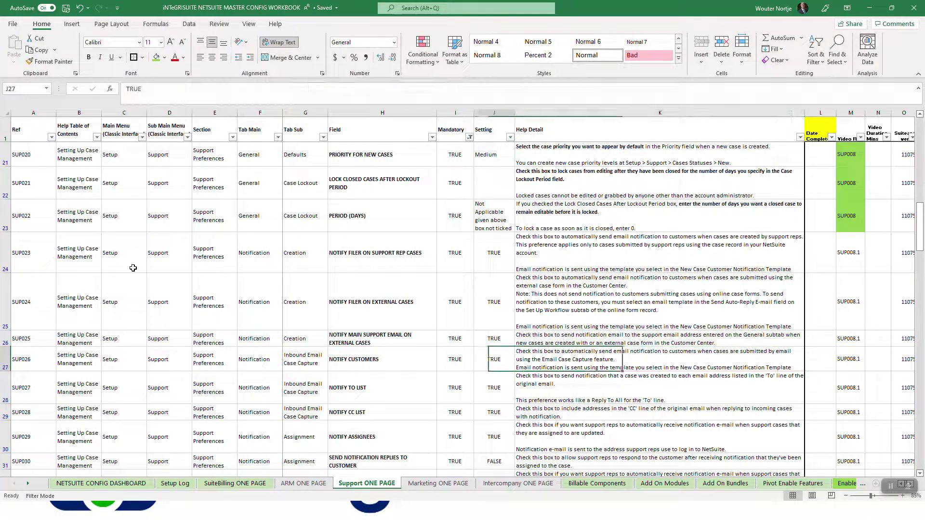
key("Right")
key("Right")
key("Right")
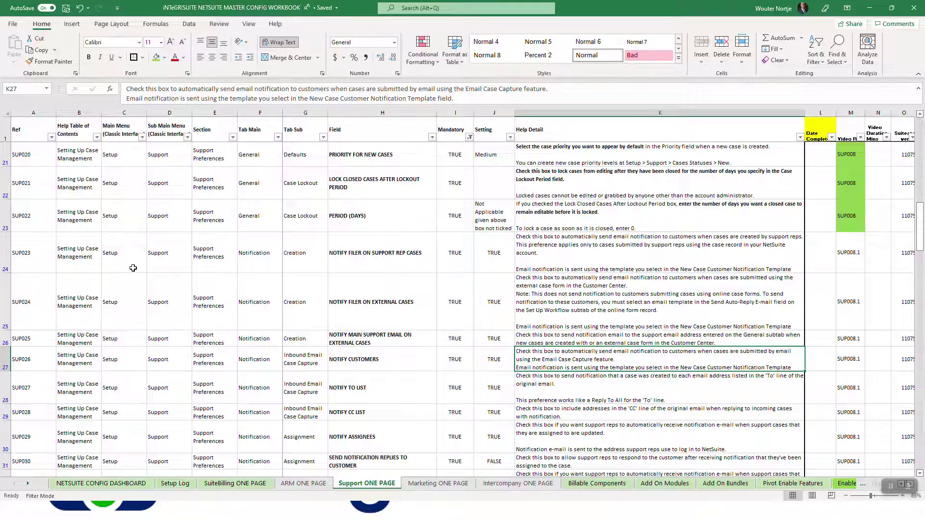
key("Down")
key("alt+Tab")
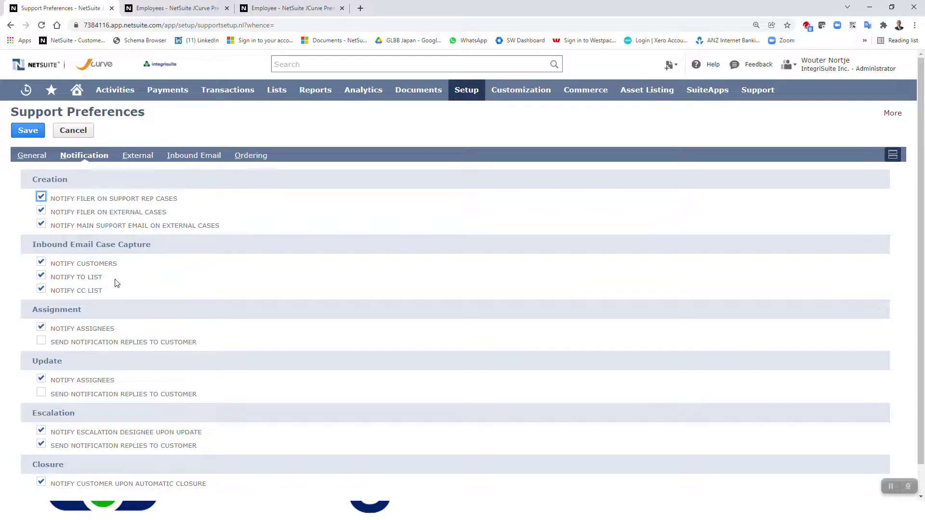
key("alt+Tab")
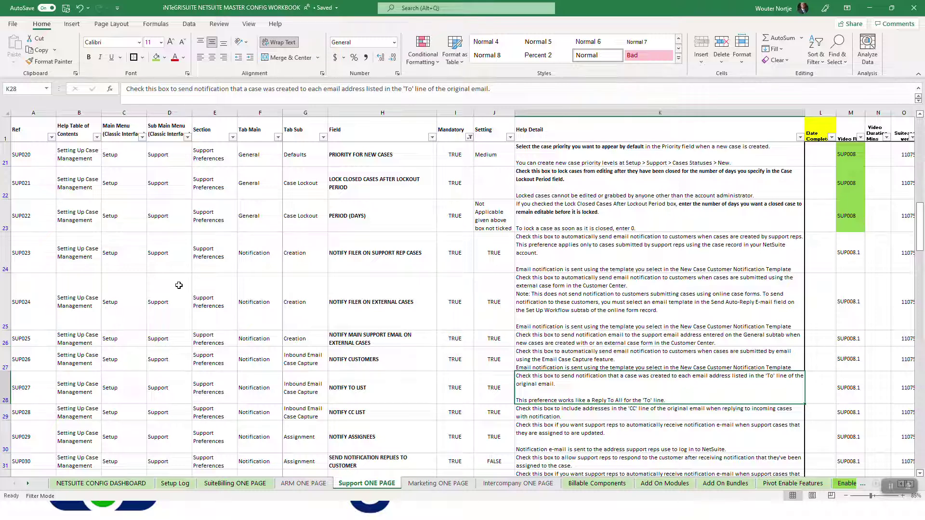
key("Down")
key("alt+Tab")
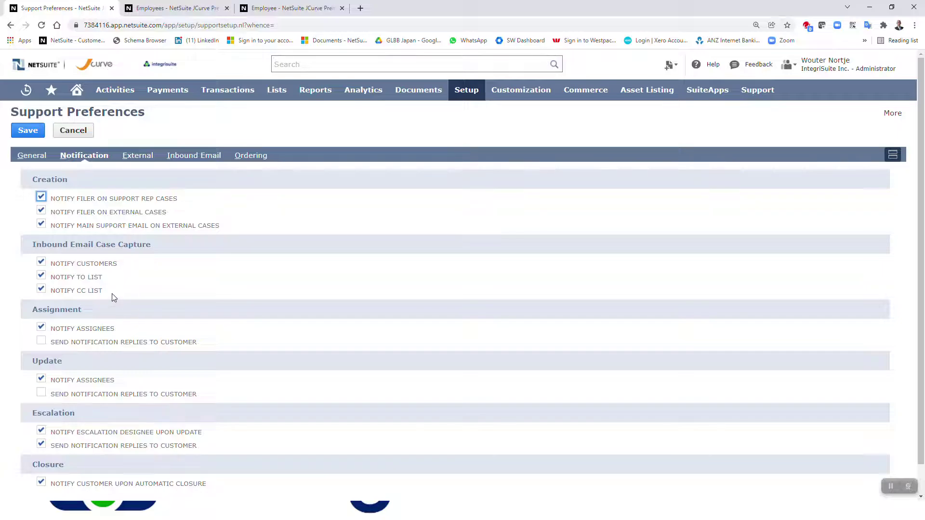
key("alt+Tab")
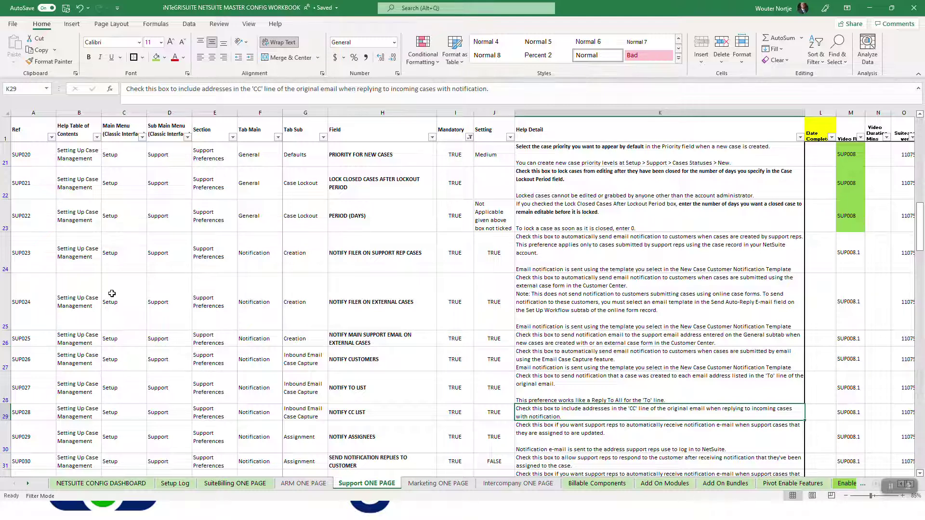
key("alt+Tab")
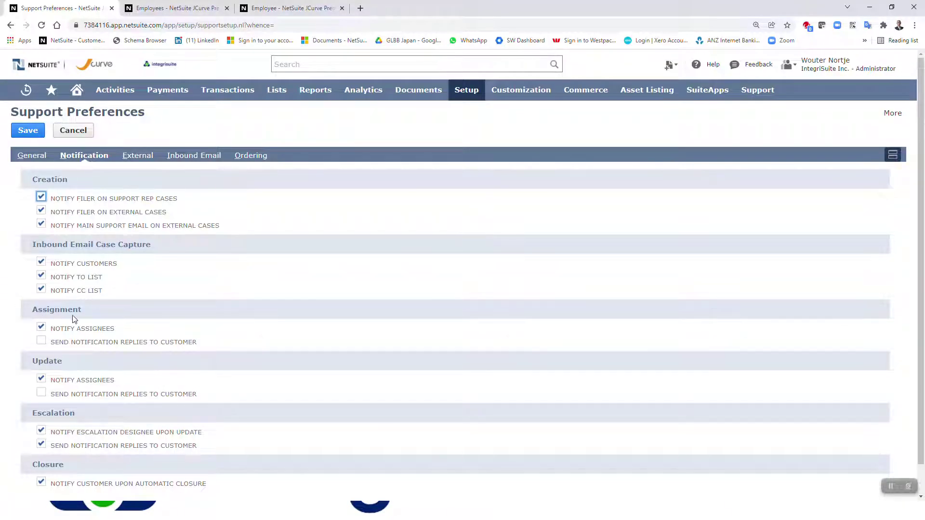
key("alt+Tab")
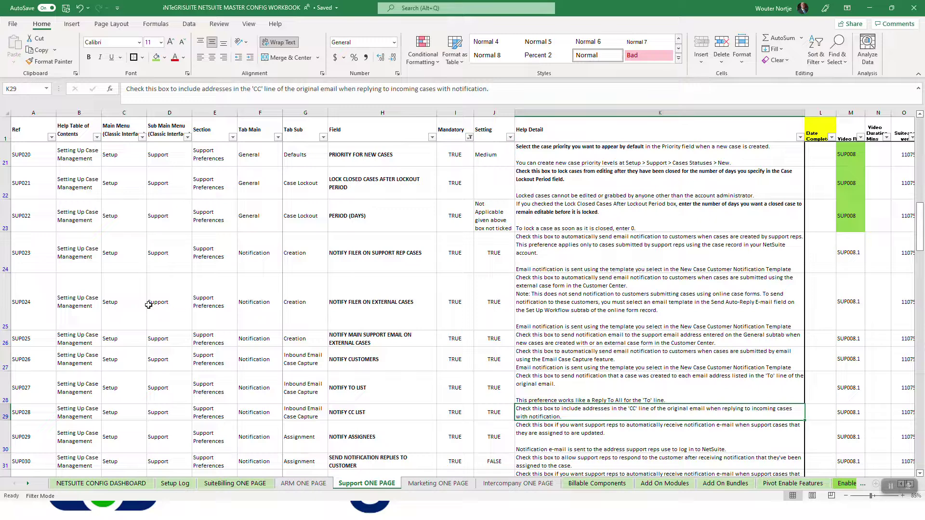
key("Down")
key("Down")
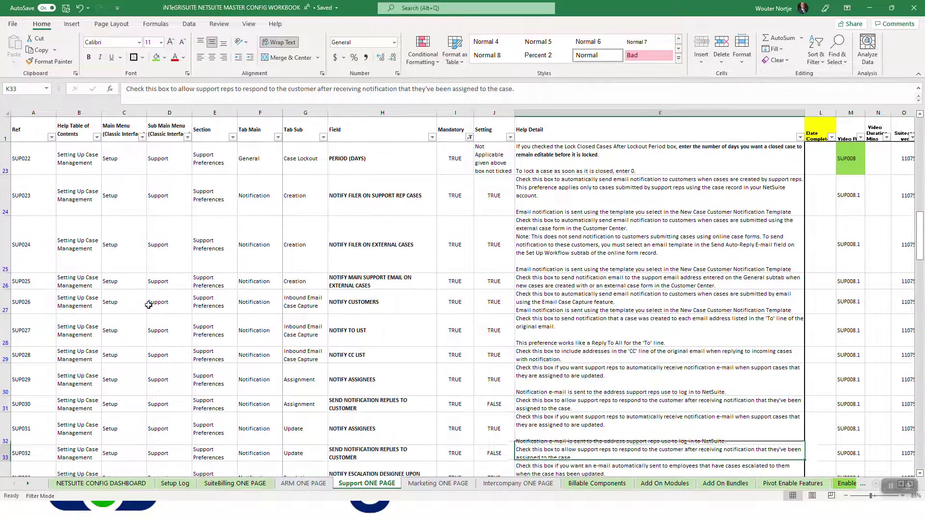
key("Up")
key("Up")
key("Down")
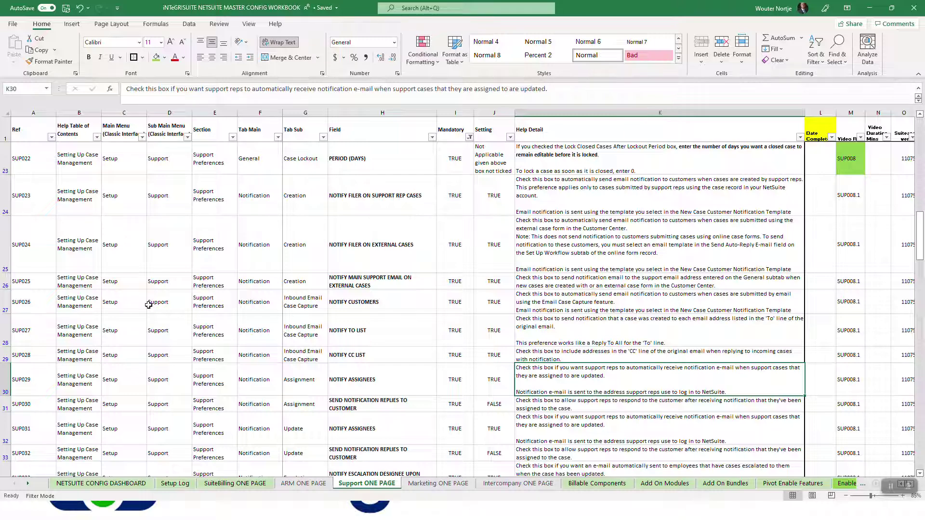
key("alt+Tab")
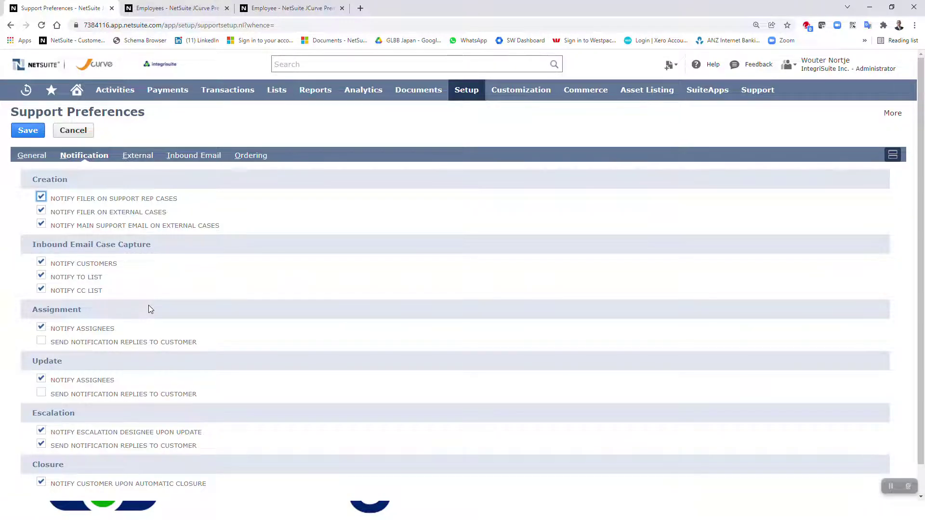
key("alt+Tab")
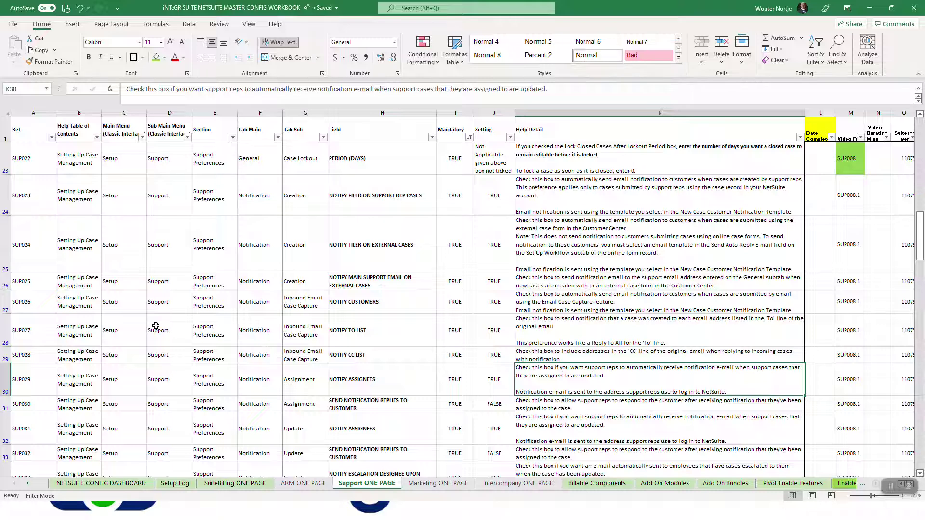
key("Down")
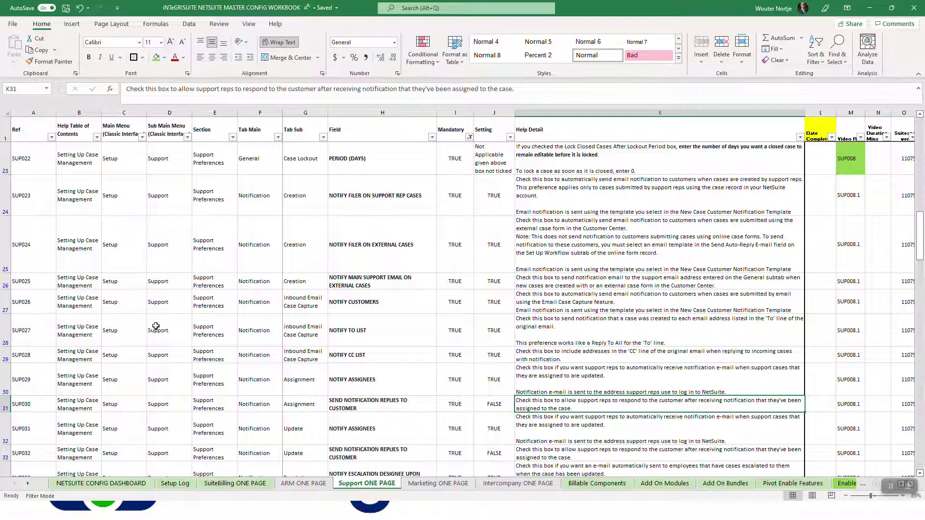
Tick Assignment's Send Notification Replies to Customer checkbox in NetSuite
key("alt+Tab")
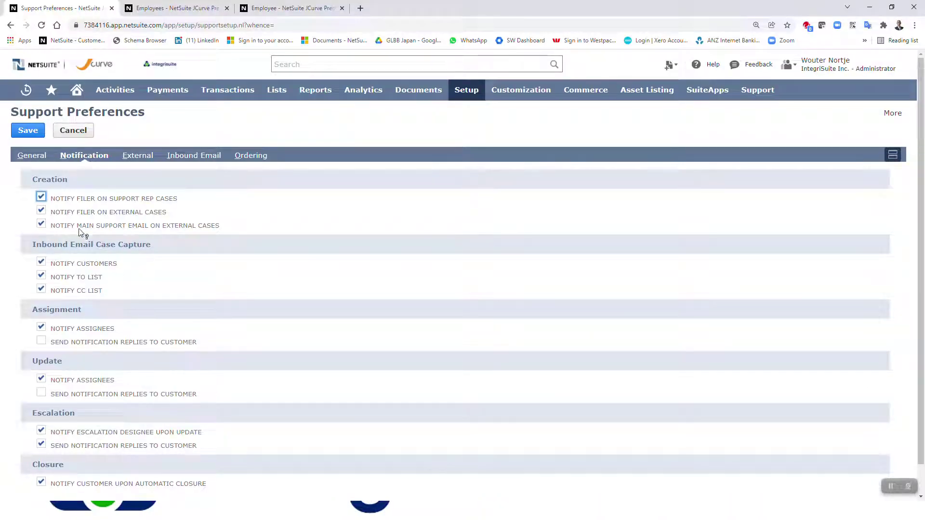
left_click(42, 341)
key("alt+Tab")
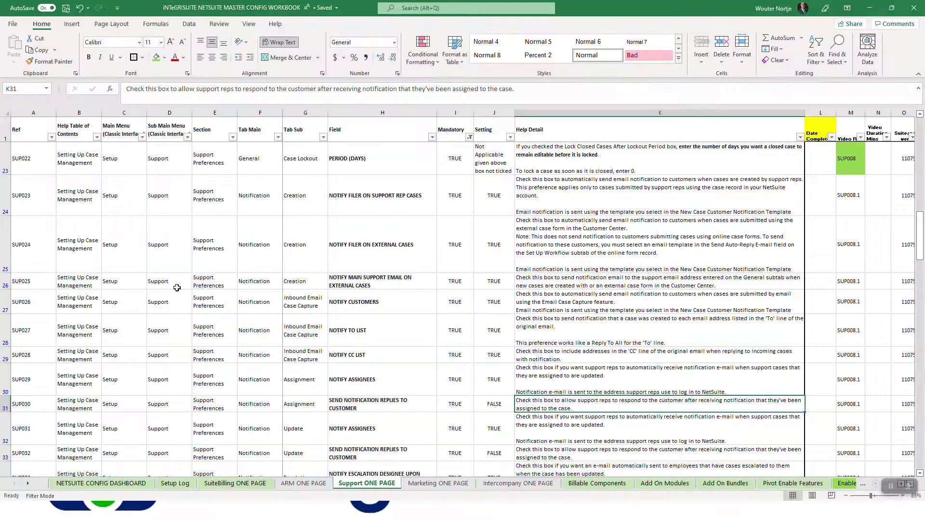
Compare the SUP031 Update help text with NetSuite's Update settings, then move to SUP032
key("Down")
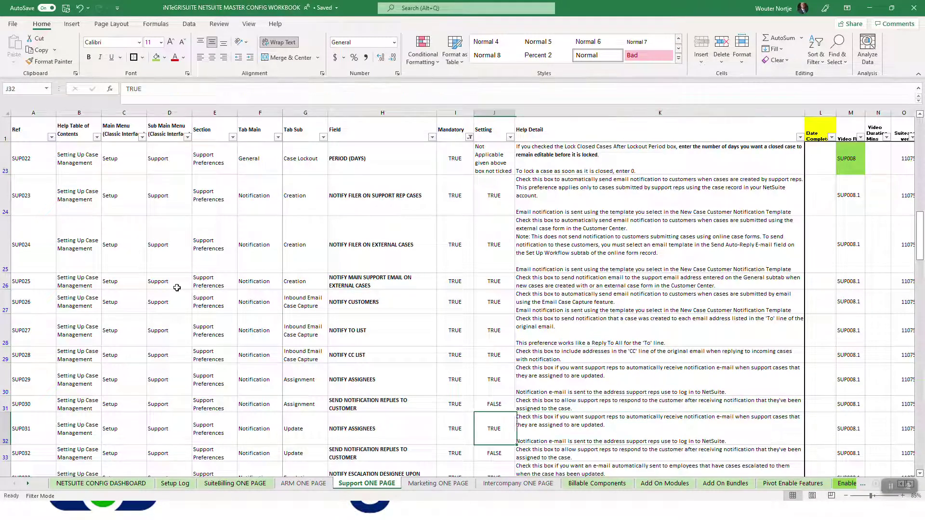
key("alt+Tab")
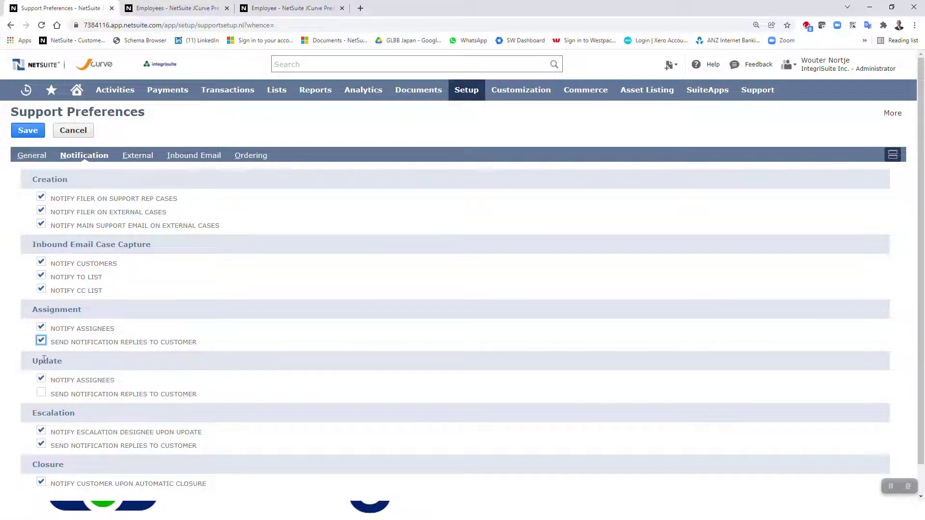
key("alt+Tab")
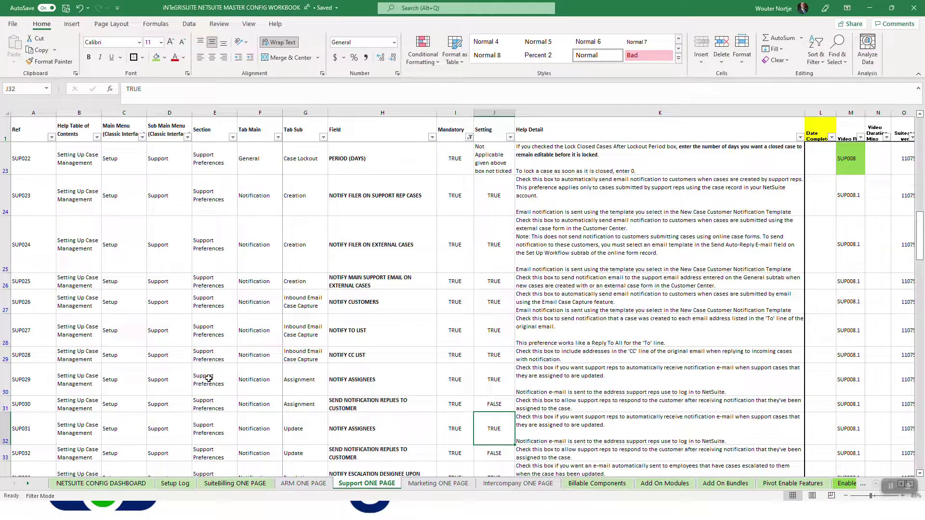
key("Left")
key("Left")
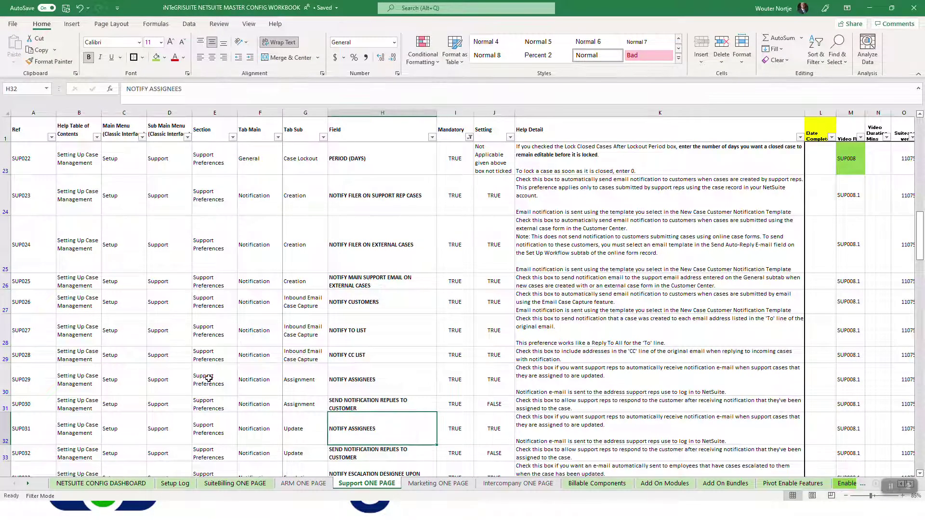
key("Right")
key("Right")
key("Right")
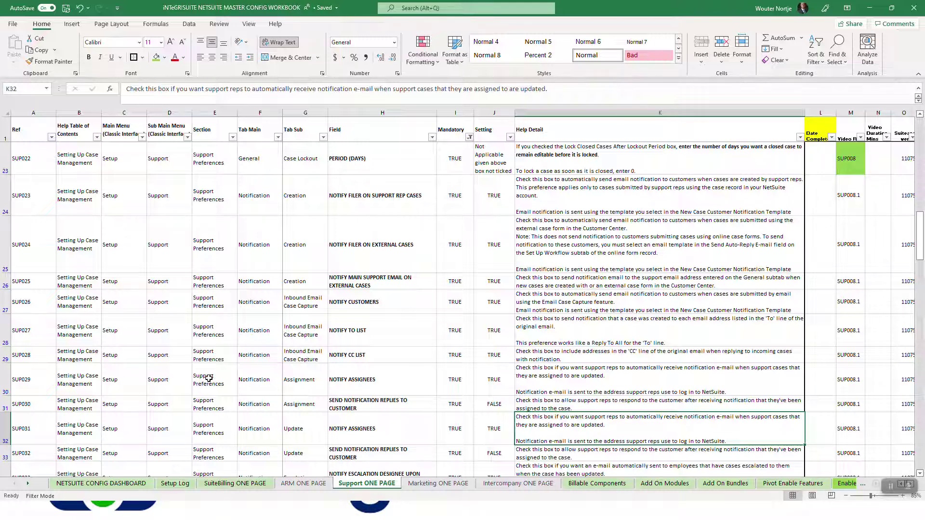
key("alt+Tab")
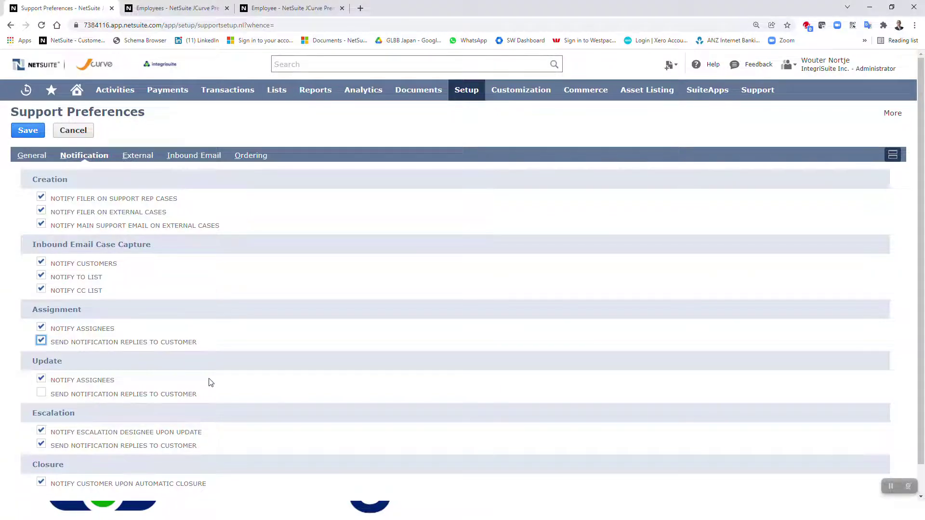
key("alt+Tab")
key("Down")
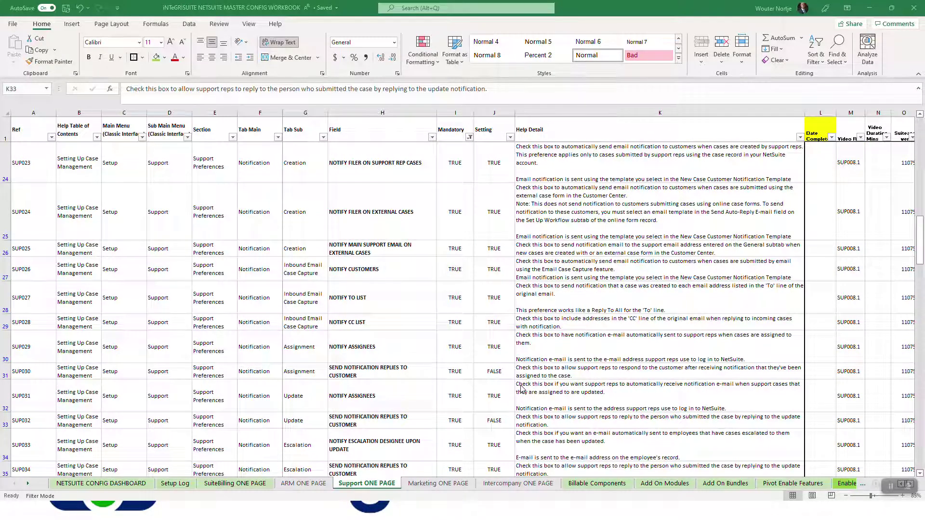
left_click(536, 347)
left_click(541, 384)
left_click(542, 371)
left_click(542, 353)
left_click(382, 345)
left_click(383, 370)
left_click(384, 347)
left_click(382, 371)
left_click_drag(383, 347, 372, 413)
left_click_drag(292, 349, 303, 418)
scroll(437, 354, "down", 2)
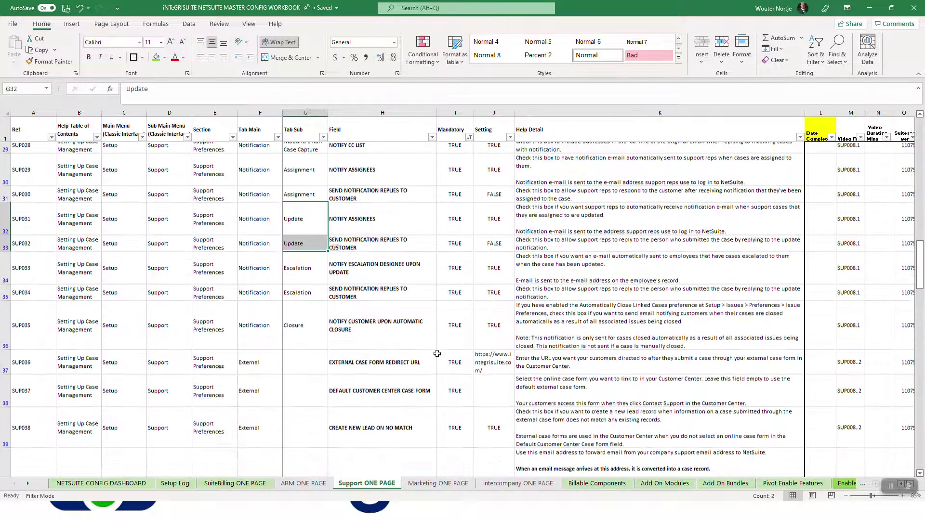
left_click_drag(308, 264, 306, 278)
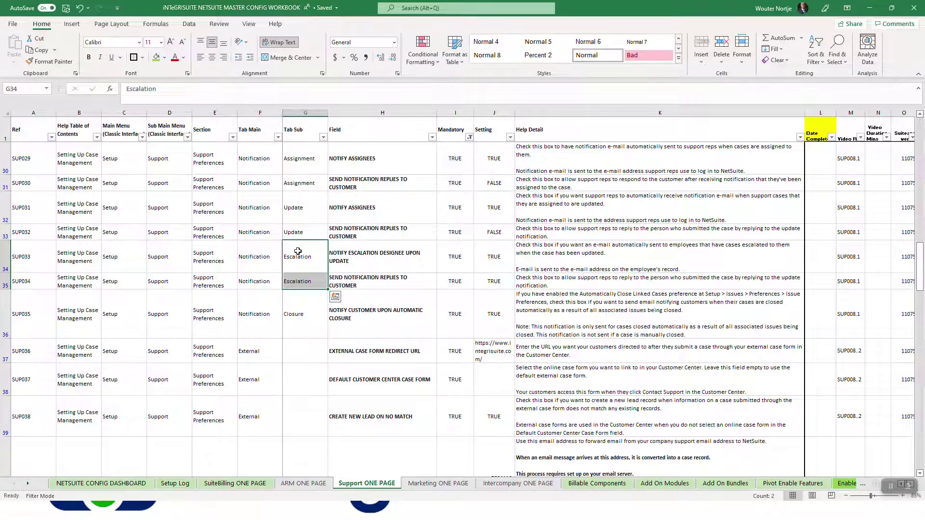
Close the Field Help popup and tick Update's Send Notification Replies to Customer
key("alt+Tab")
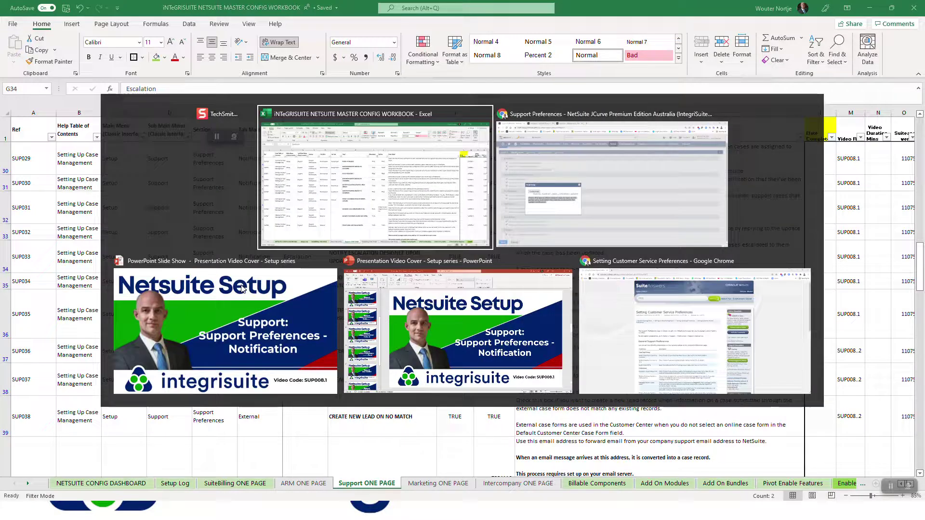
left_click(331, 252)
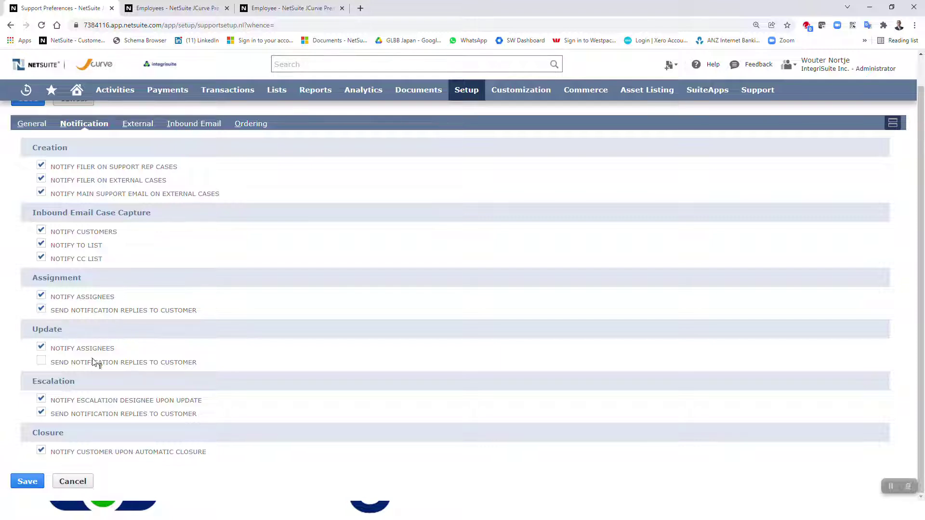
left_click(42, 363)
In Excel, move down the Tab Sub column to the SUP038 and SUP039 rows
key("alt+Tab")
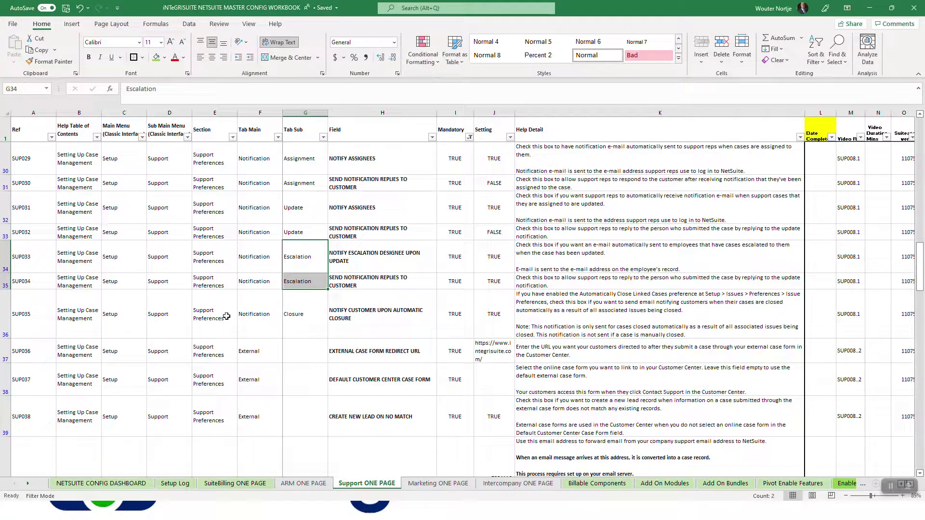
key("Down")
key("Down")
key("Down")
key("Down")
key("Down")
key("Down")
key("Down")
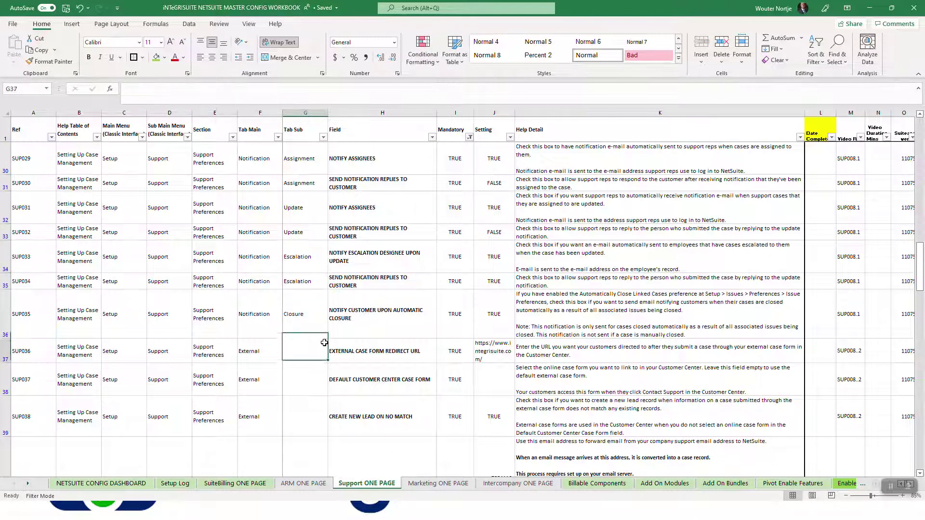
left_click(324, 342)
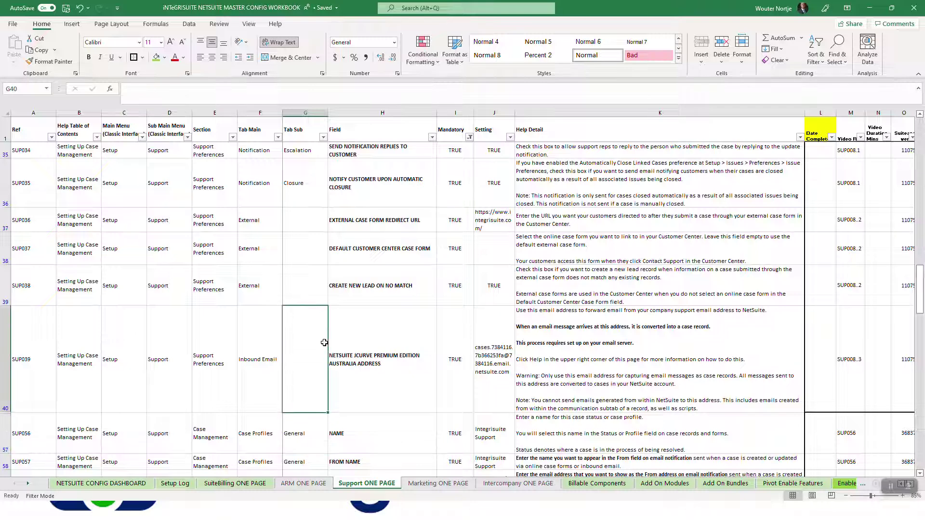
key("Up")
left_click(325, 343)
key("Up")
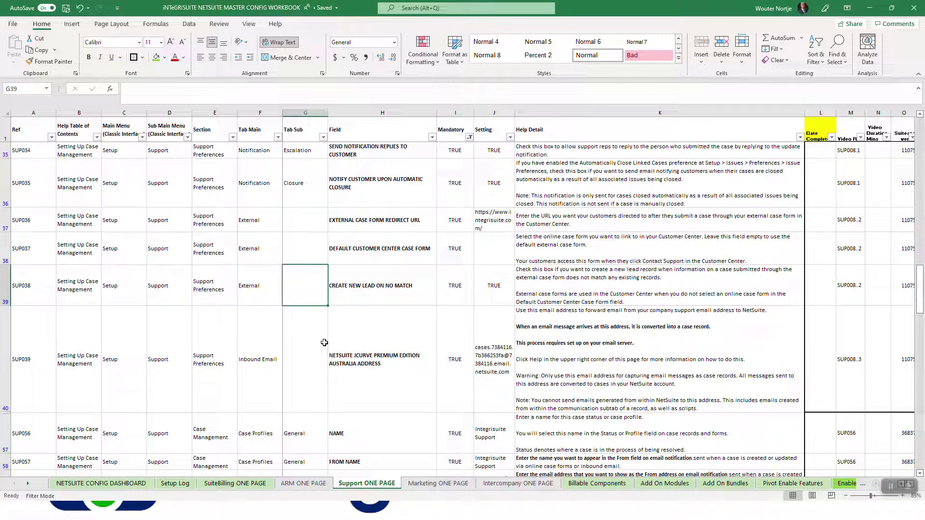